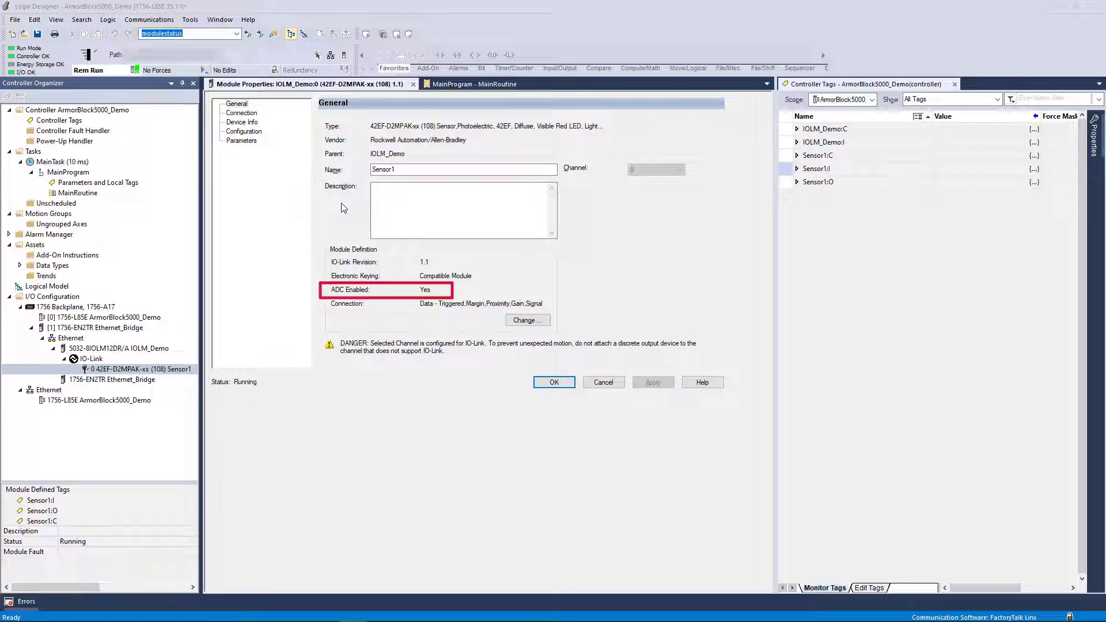
- Browse Sensor1's Connection, Device Info and Configuration pages, then show live Parameters with Set Point - Threshold 9000
{"action": "left_click", "coordinate": [242, 113]}
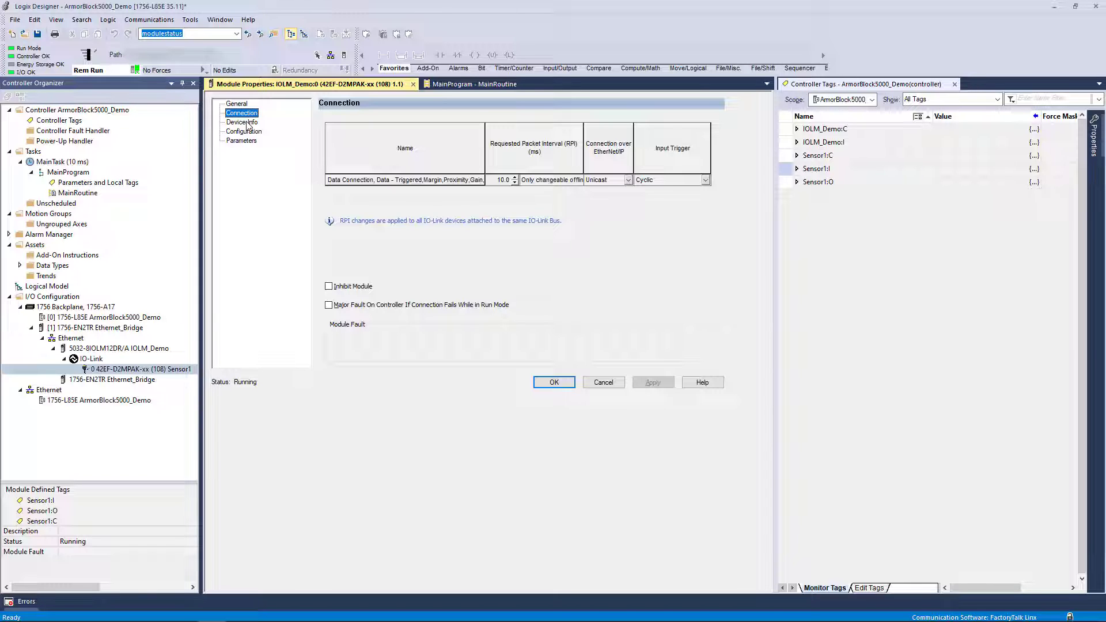
{"action": "left_click", "coordinate": [249, 123]}
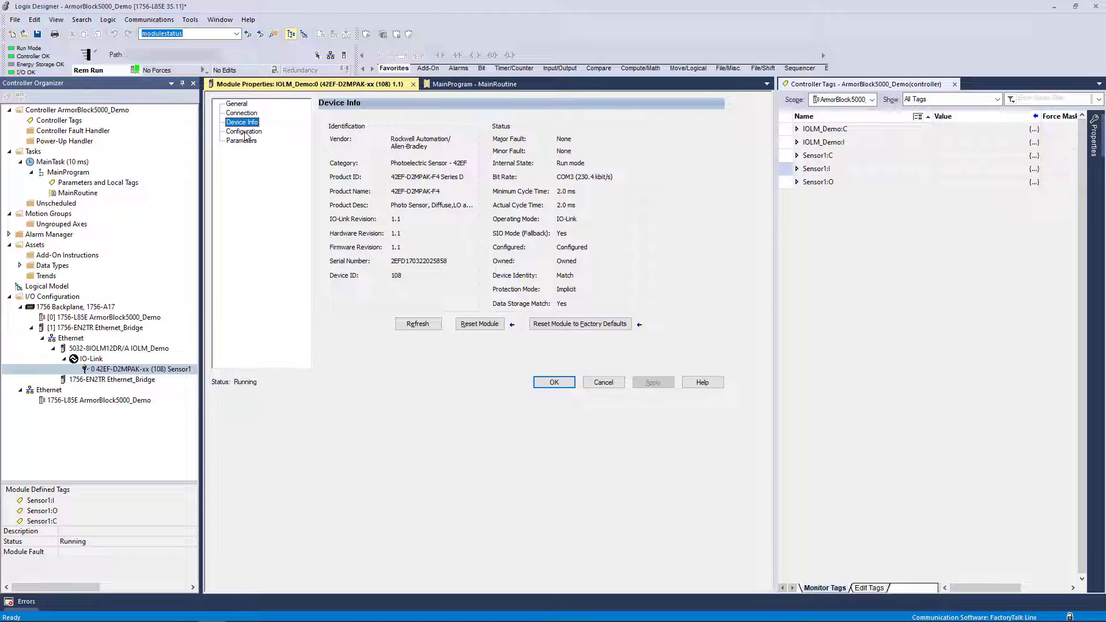
{"action": "left_click", "coordinate": [245, 132]}
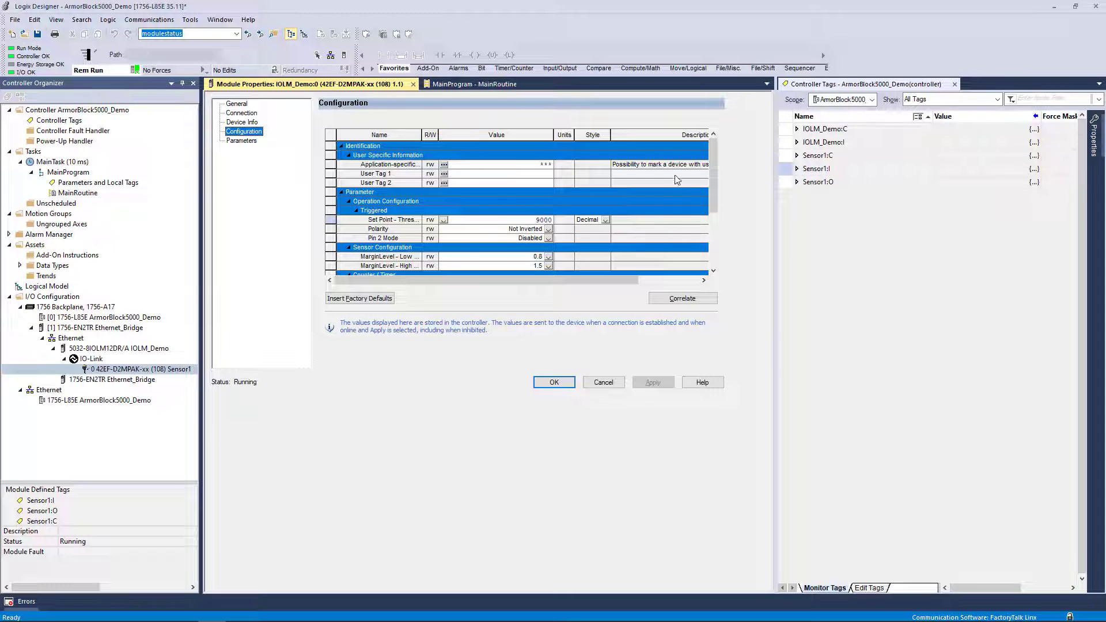
{"action": "mouse_move", "coordinate": [713, 181]}
{"action": "left_mouse_down"}
{"action": "mouse_move", "coordinate": [717, 249]}
{"action": "mouse_move", "coordinate": [719, 170]}
{"action": "left_mouse_up"}
{"action": "left_click", "coordinate": [241, 140]}
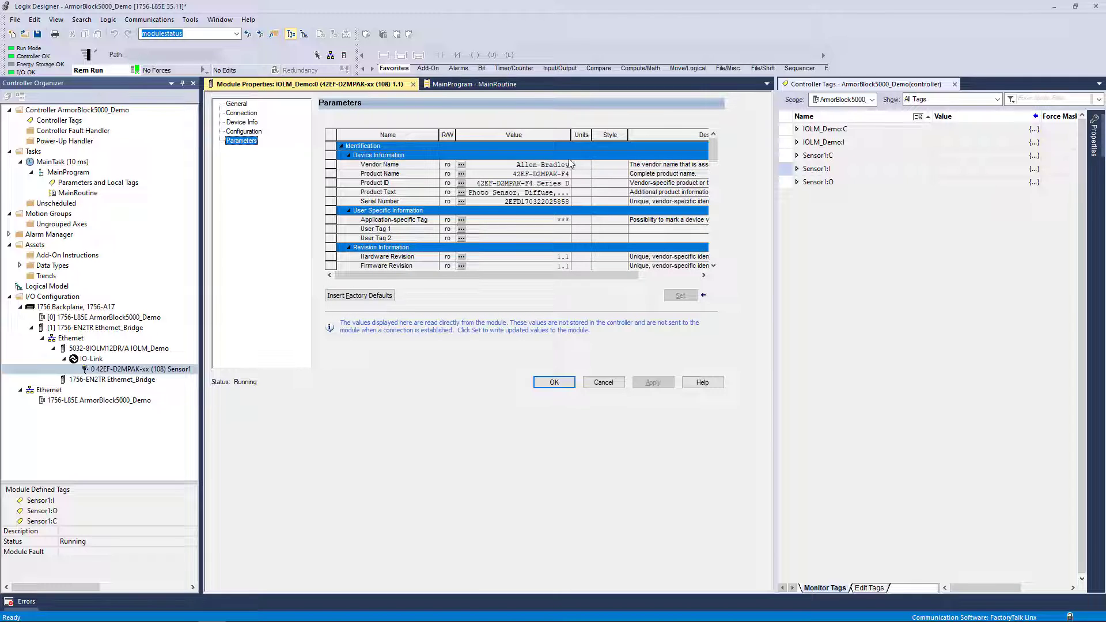
{"action": "left_click_drag", "start_coordinate": [713, 152], "coordinate": [716, 261]}
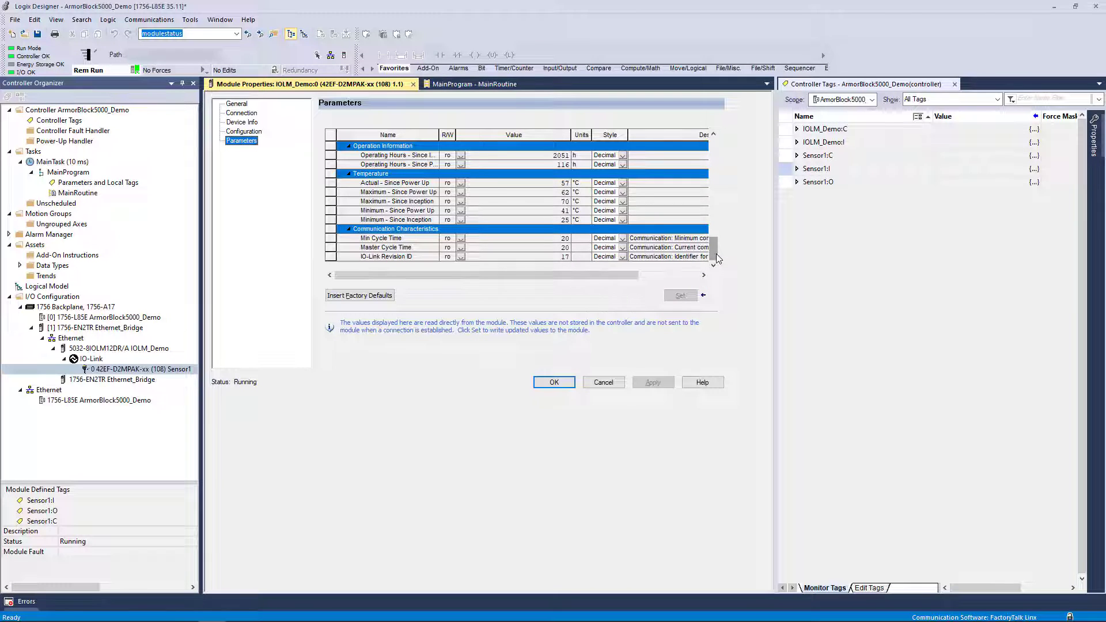
{"action": "left_click_drag", "start_coordinate": [719, 259], "coordinate": [719, 188]}
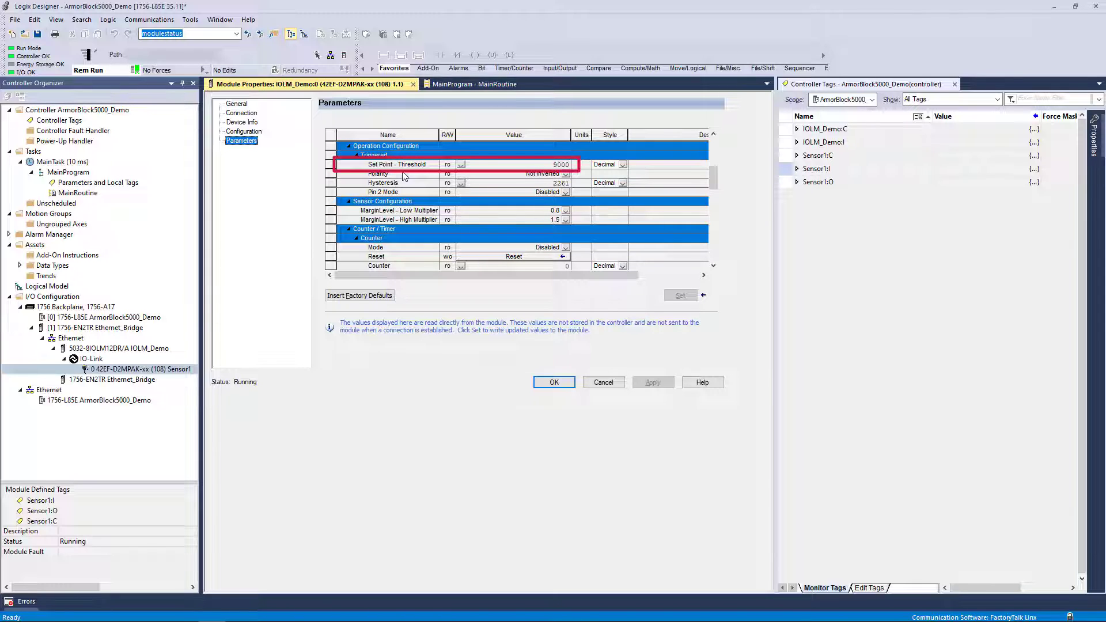
- Try editing the live threshold on the Parameters page, then return to Configuration
{"action": "left_click", "coordinate": [514, 166]}
{"action": "left_click", "coordinate": [513, 165]}
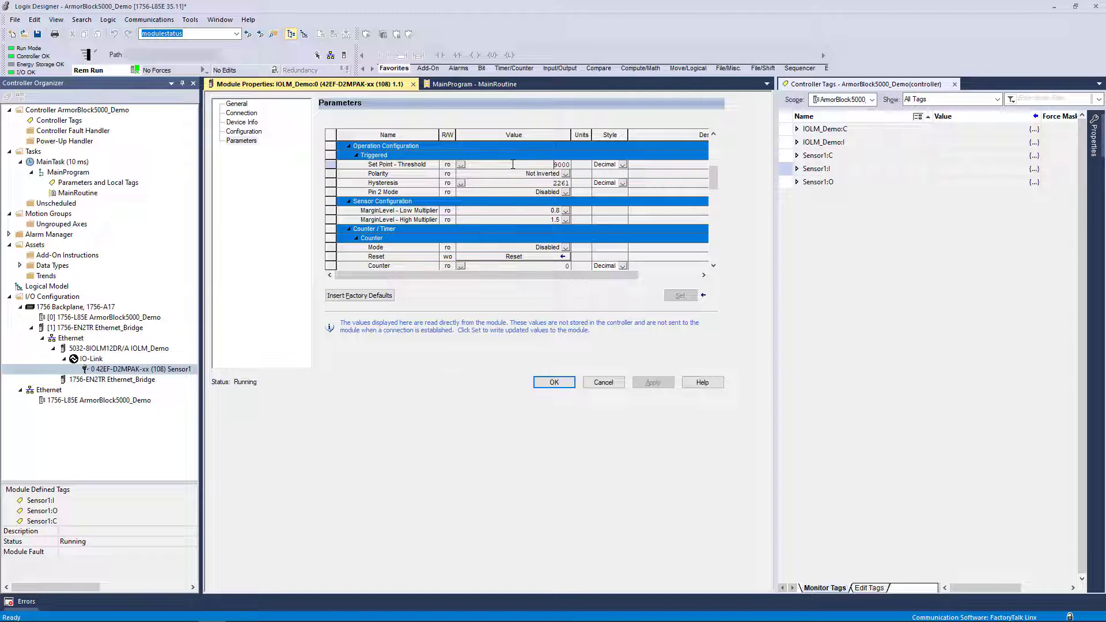
{"action": "left_click", "coordinate": [259, 132]}
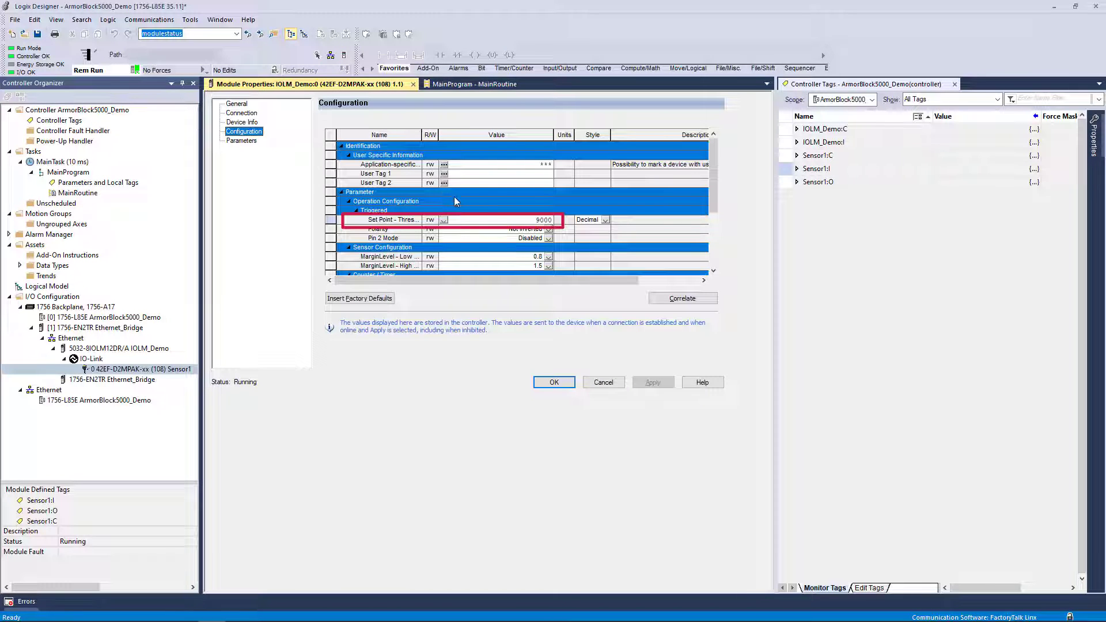
- Enter 10000 as Set Point - Threshold and apply it, accepting both warnings
{"action": "left_click", "coordinate": [501, 224]}
{"action": "left_click", "coordinate": [502, 219]}
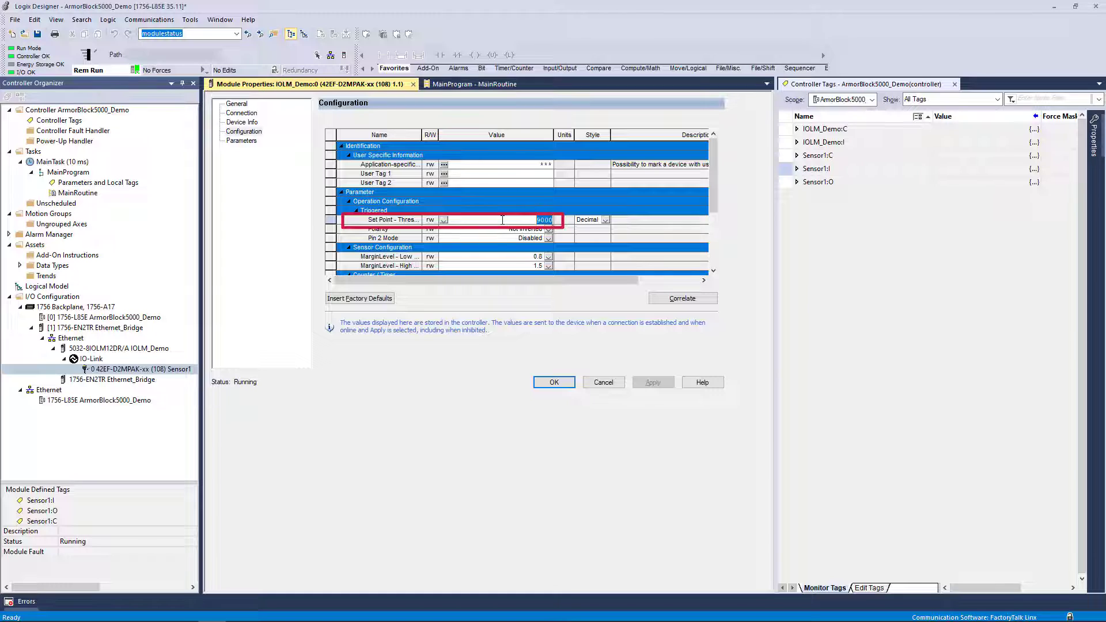
{"action": "type", "text": "1"}
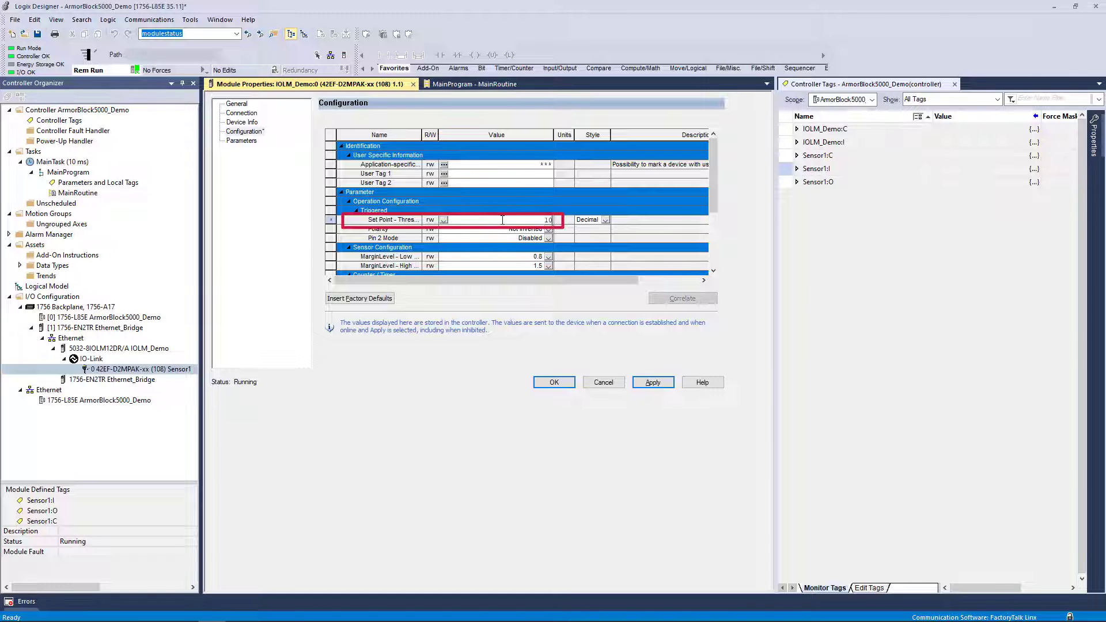
{"action": "key", "text": "Tab"}
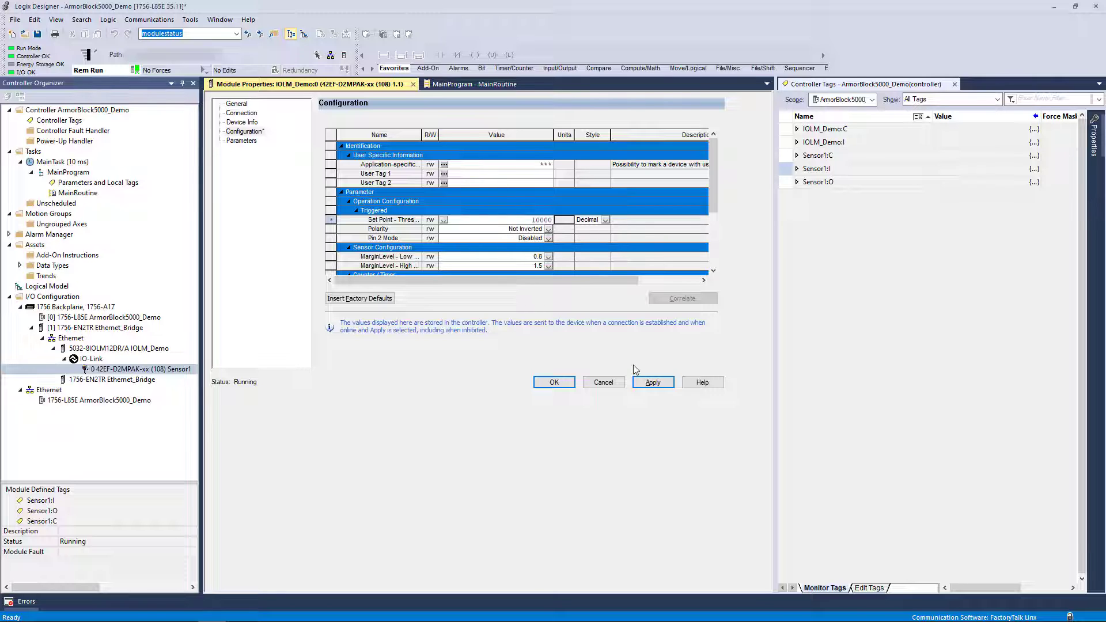
{"action": "left_click", "coordinate": [649, 385]}
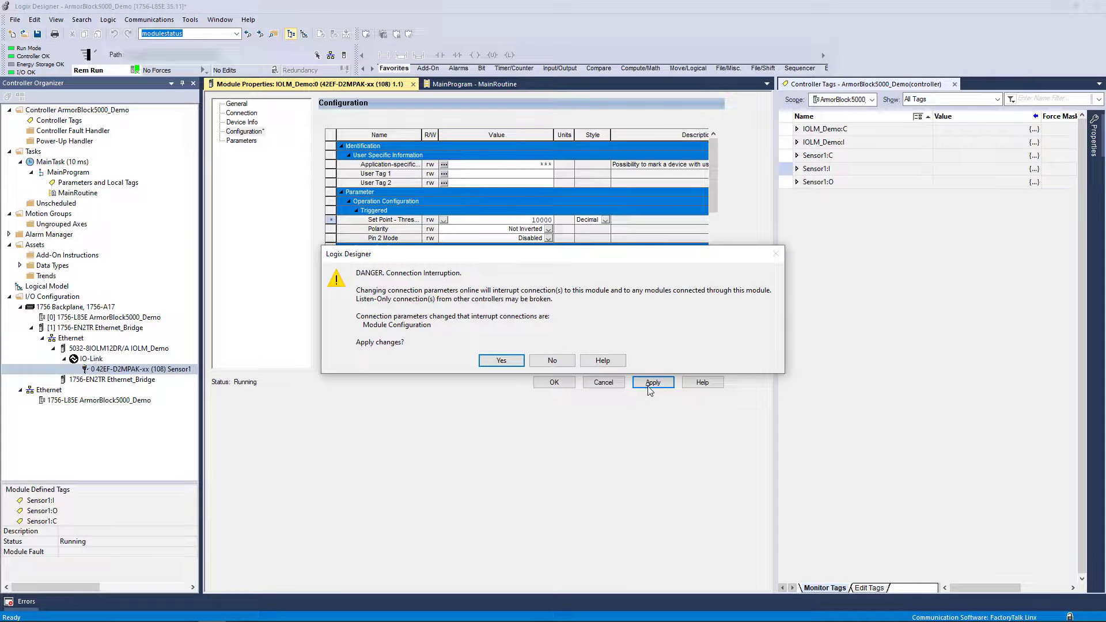
{"action": "left_click", "coordinate": [501, 360]}
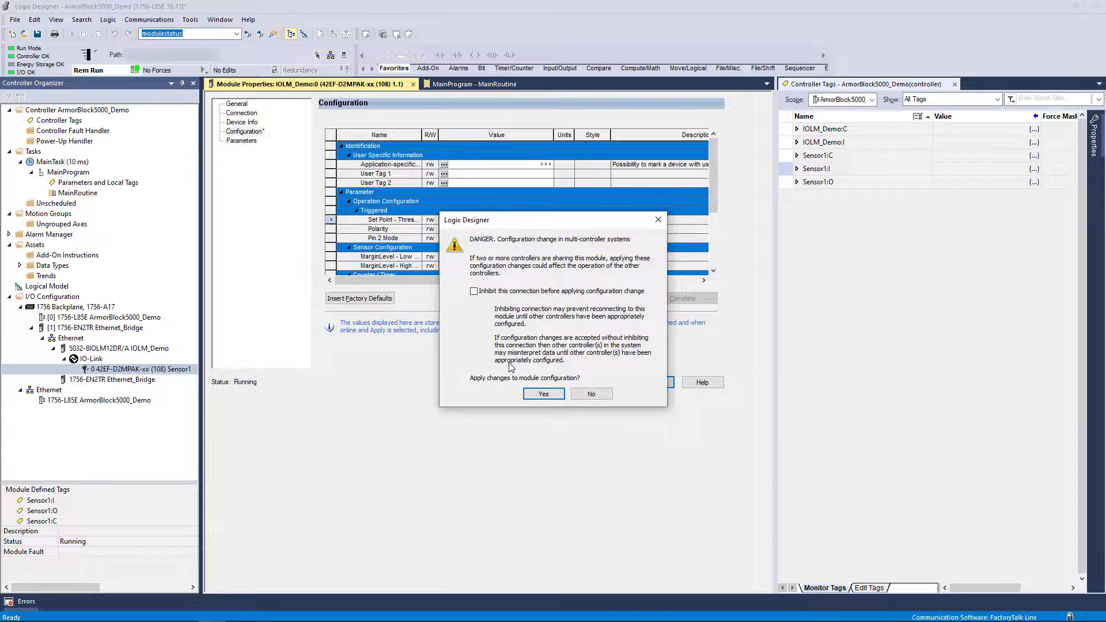
{"action": "left_click", "coordinate": [533, 393]}
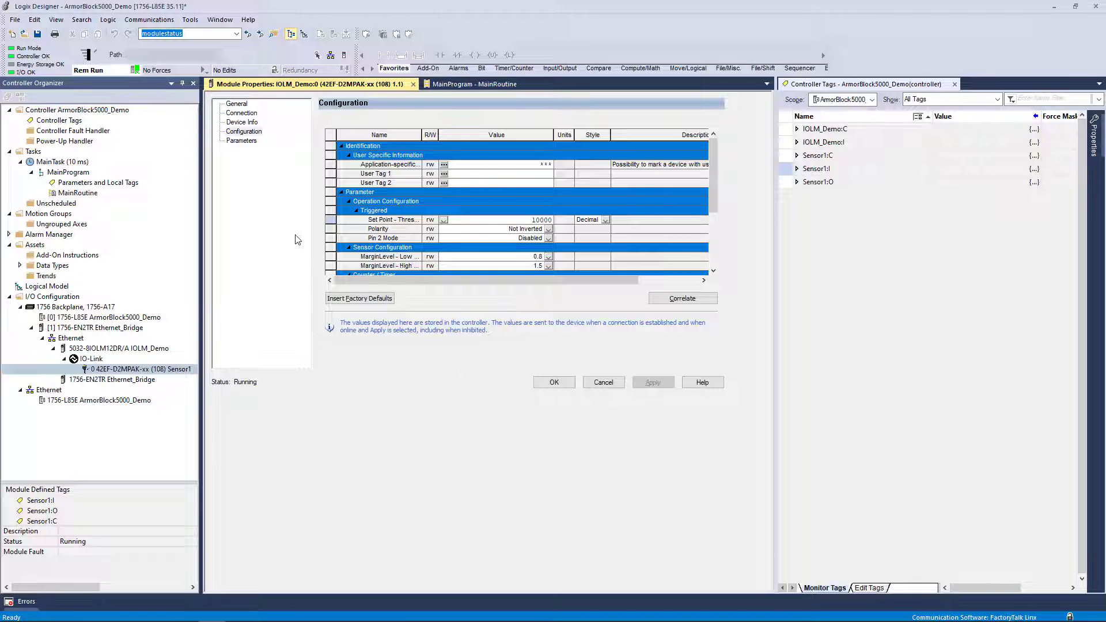
- Confirm the live threshold reads 10000 and correlate the project configuration with the device
{"action": "left_click", "coordinate": [241, 142]}
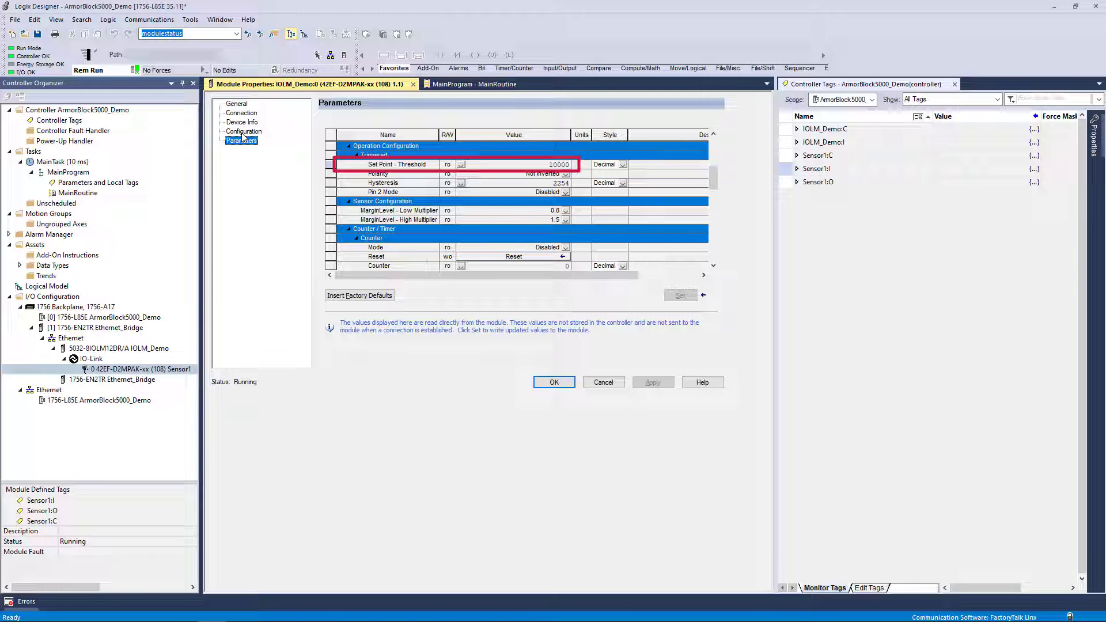
{"action": "left_click", "coordinate": [243, 133]}
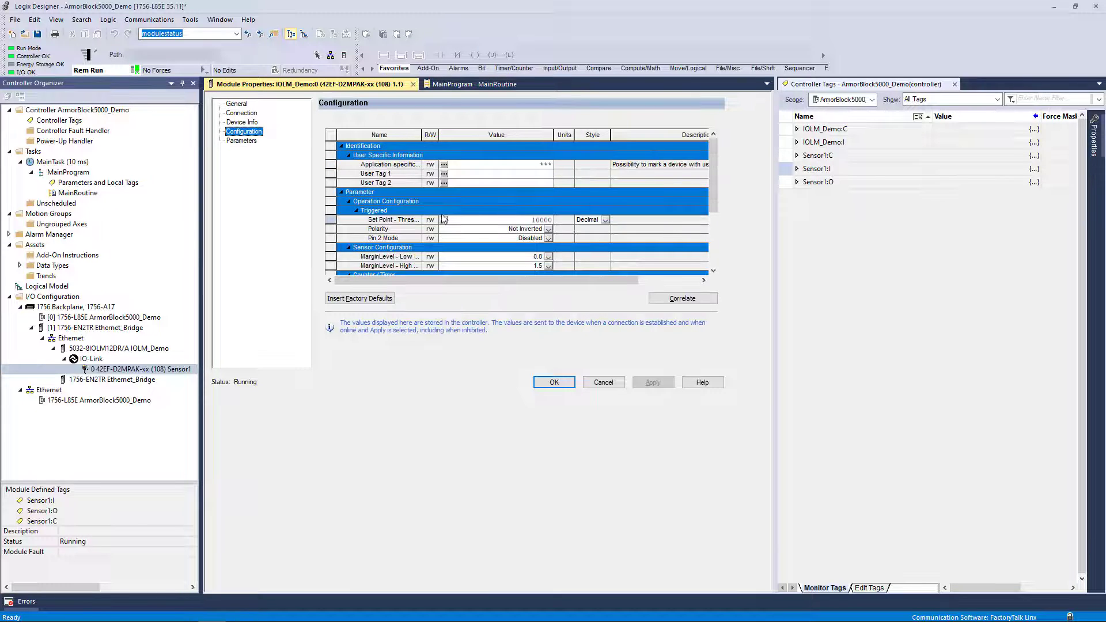
{"action": "left_click", "coordinate": [678, 298]}
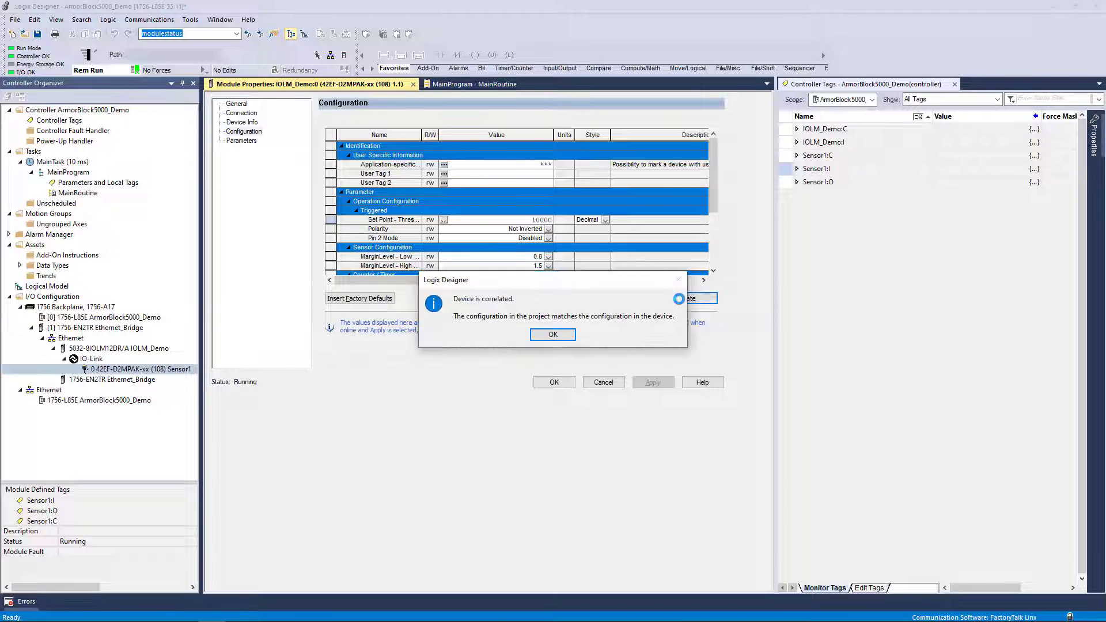
{"action": "left_click", "coordinate": [553, 335]}
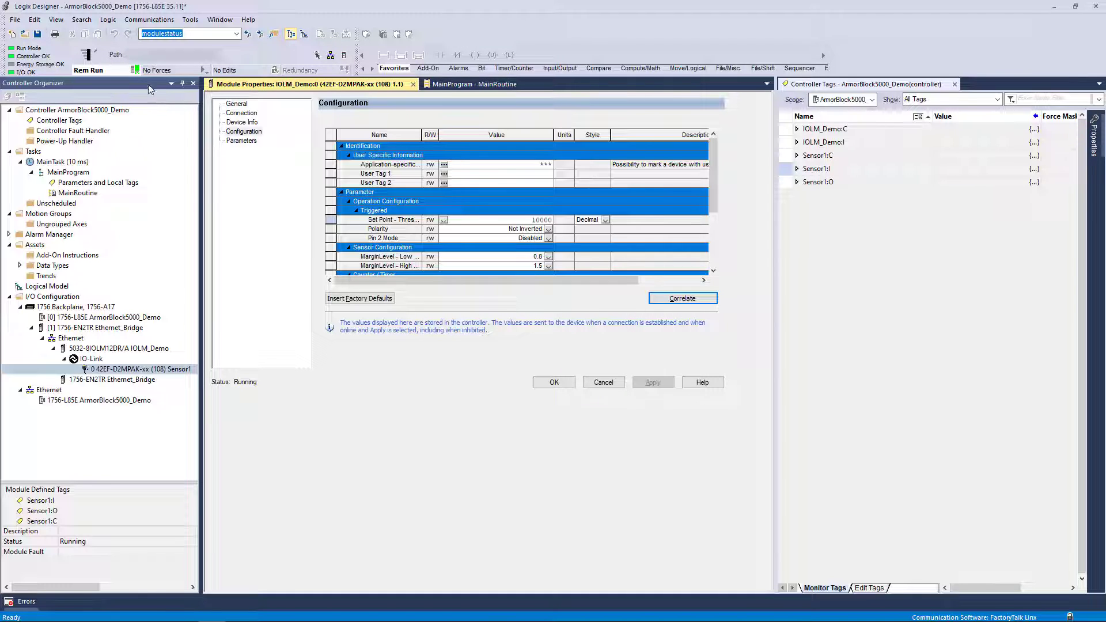
{"action": "left_click", "coordinate": [136, 69]}
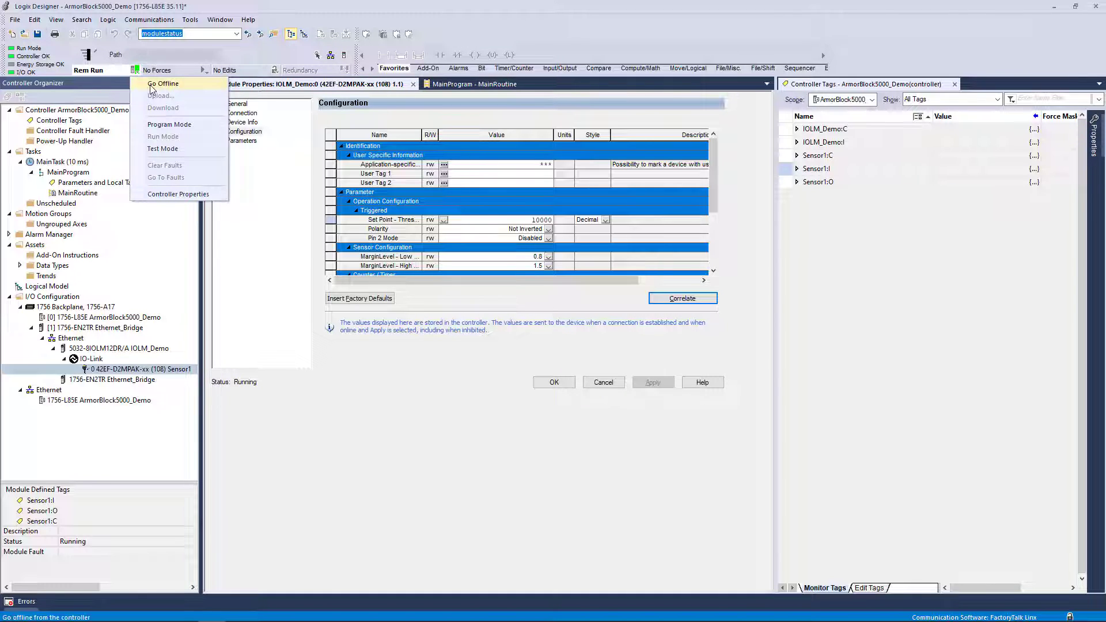
- Take the controller offline and apply a Set Point - Threshold of 7000
{"action": "left_click", "coordinate": [150, 85]}
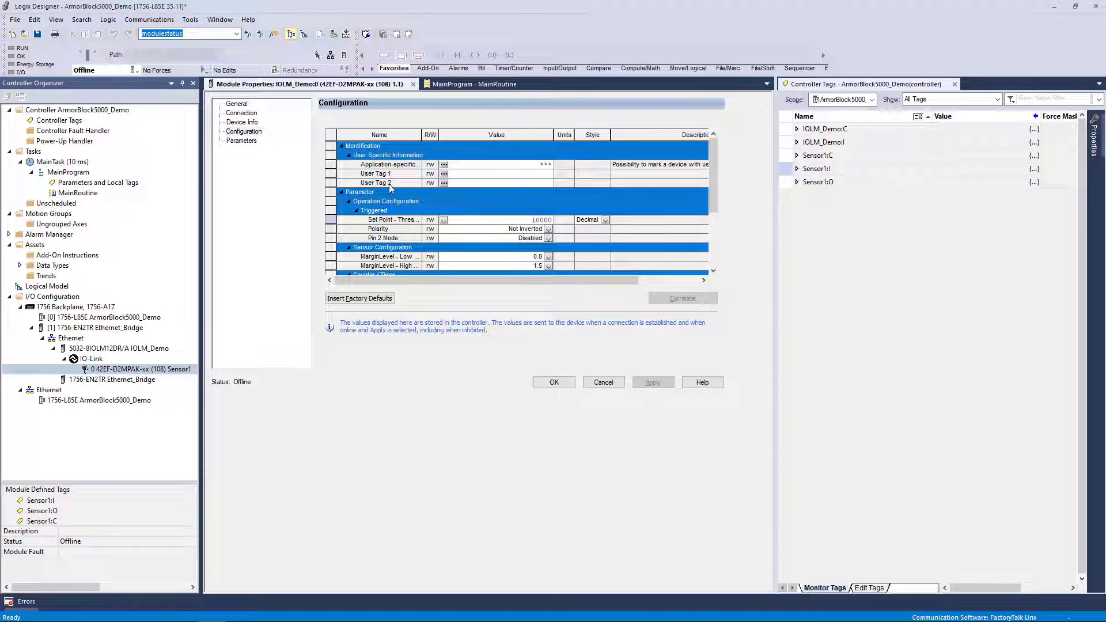
{"action": "left_click", "coordinate": [518, 221]}
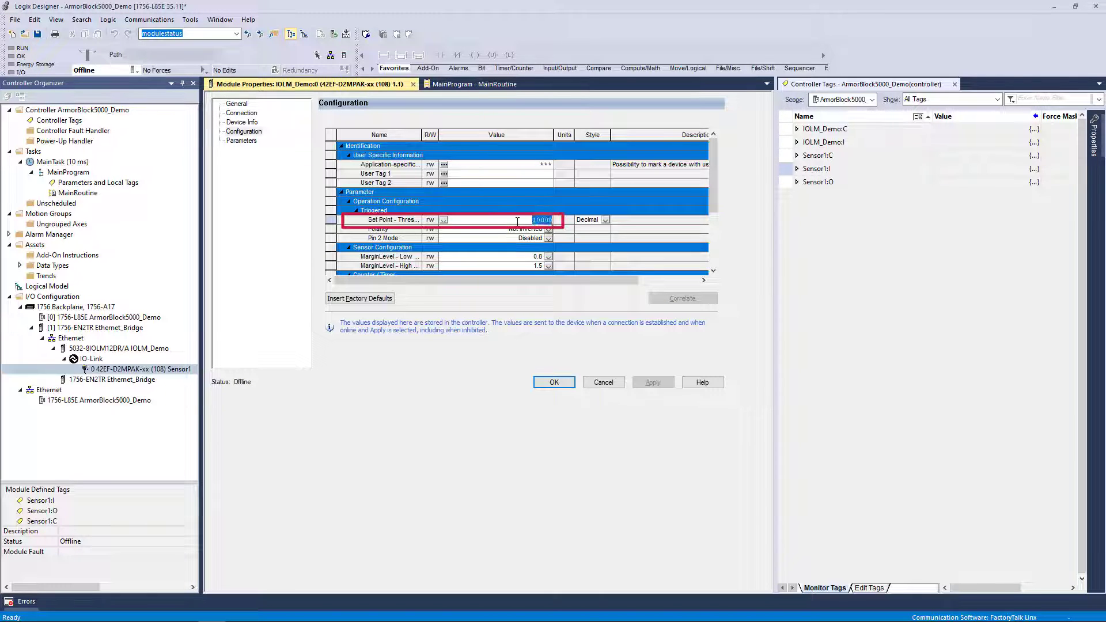
{"action": "type", "text": "700"}
{"action": "key", "text": "Return"}
{"action": "left_click", "coordinate": [652, 382]}
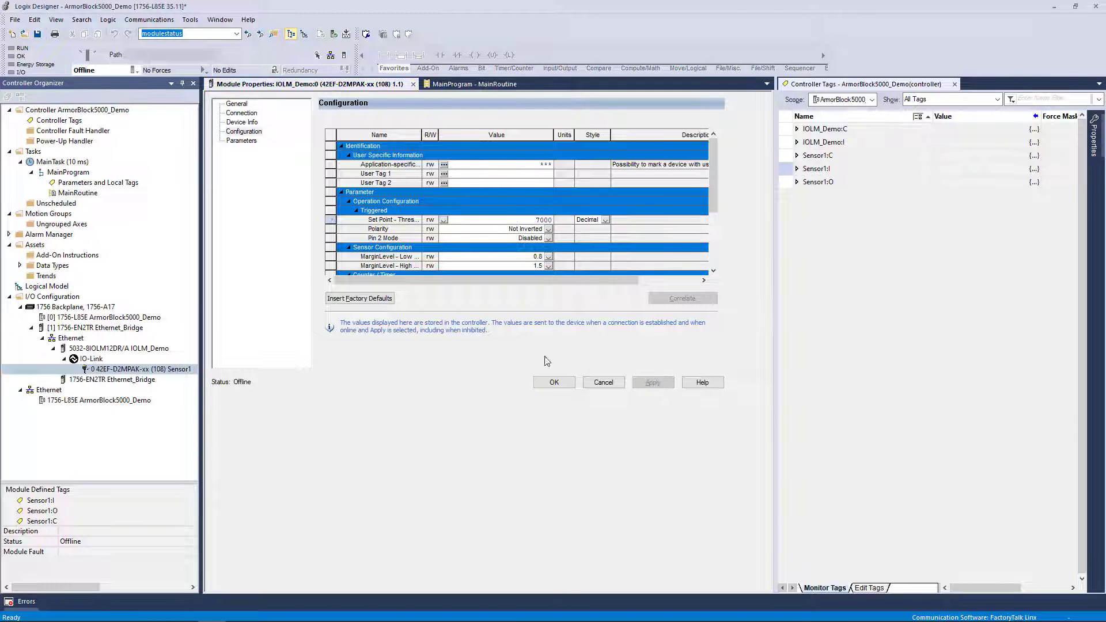
- Go online and download the project to the controller
{"action": "left_click", "coordinate": [134, 70]}
{"action": "left_click", "coordinate": [159, 107]}
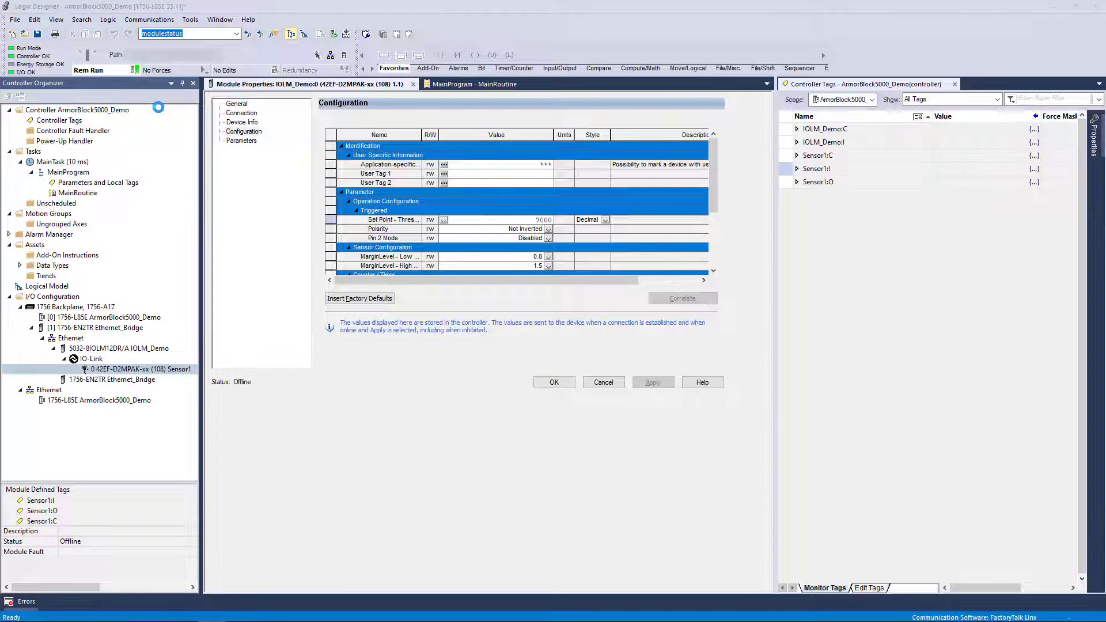
{"action": "left_click", "coordinate": [575, 465]}
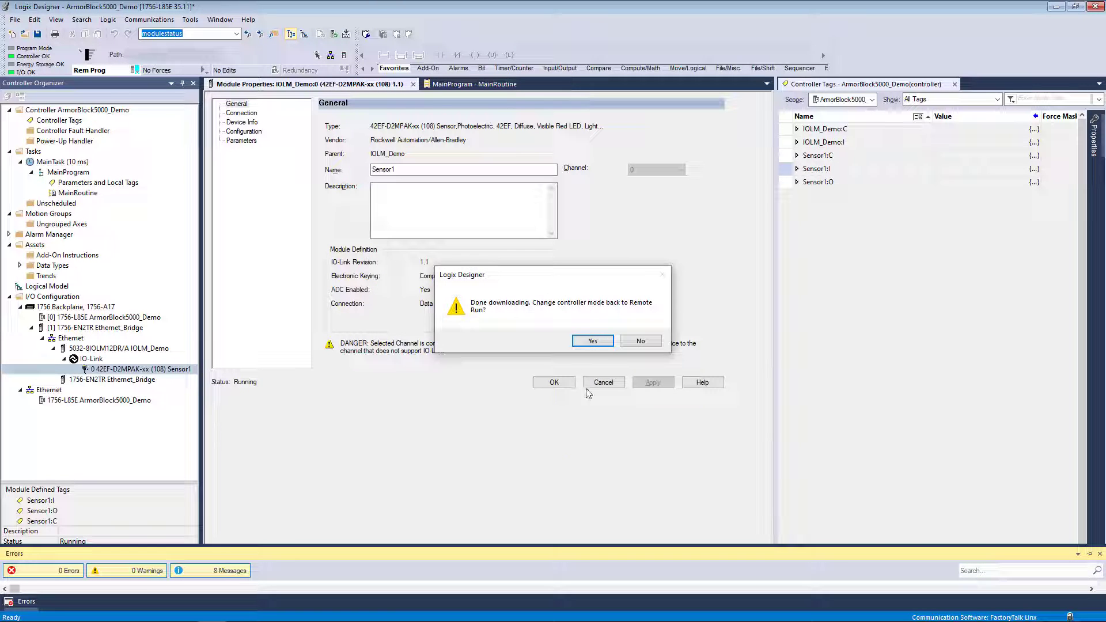
- Return the controller to Remote Run and confirm the sensor's live threshold reads 7000
{"action": "left_click", "coordinate": [598, 343]}
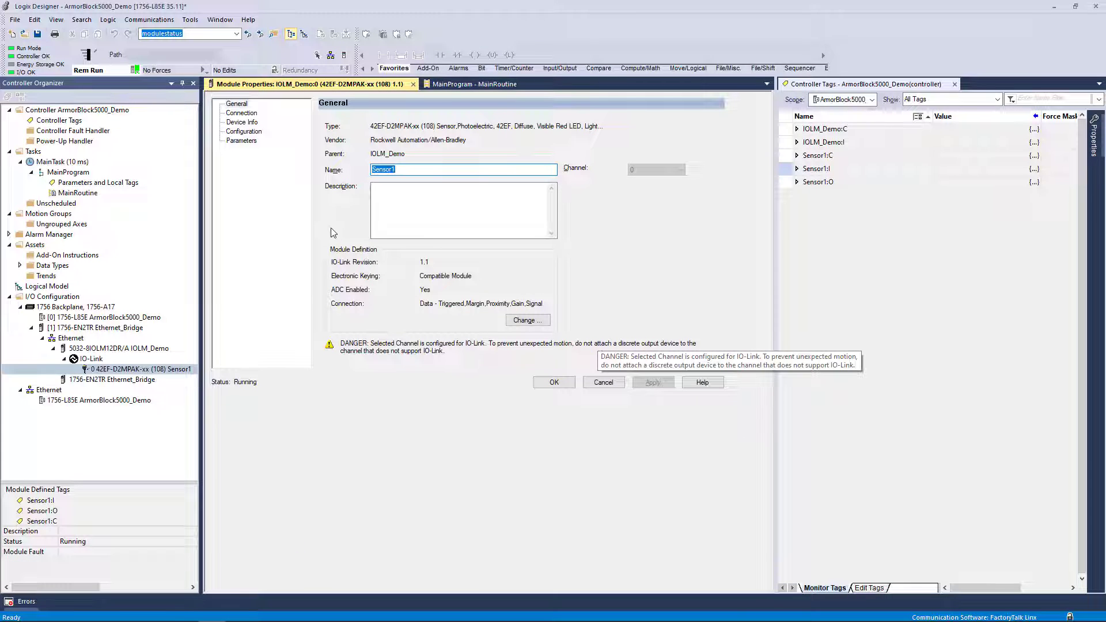
{"action": "left_click", "coordinate": [248, 142]}
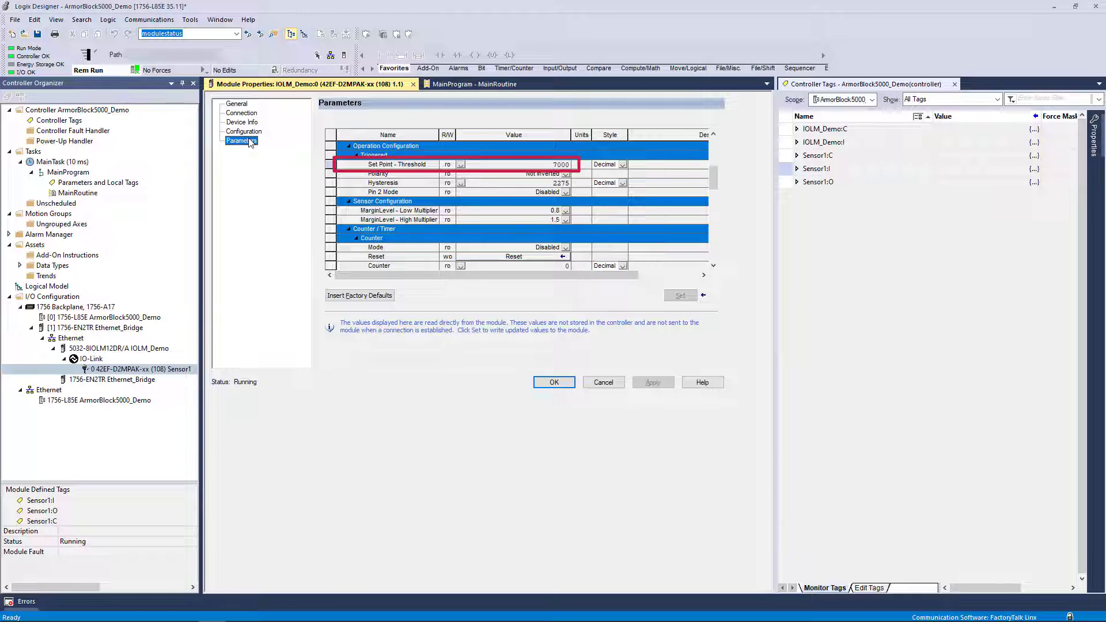
{"action": "left_click", "coordinate": [246, 133]}
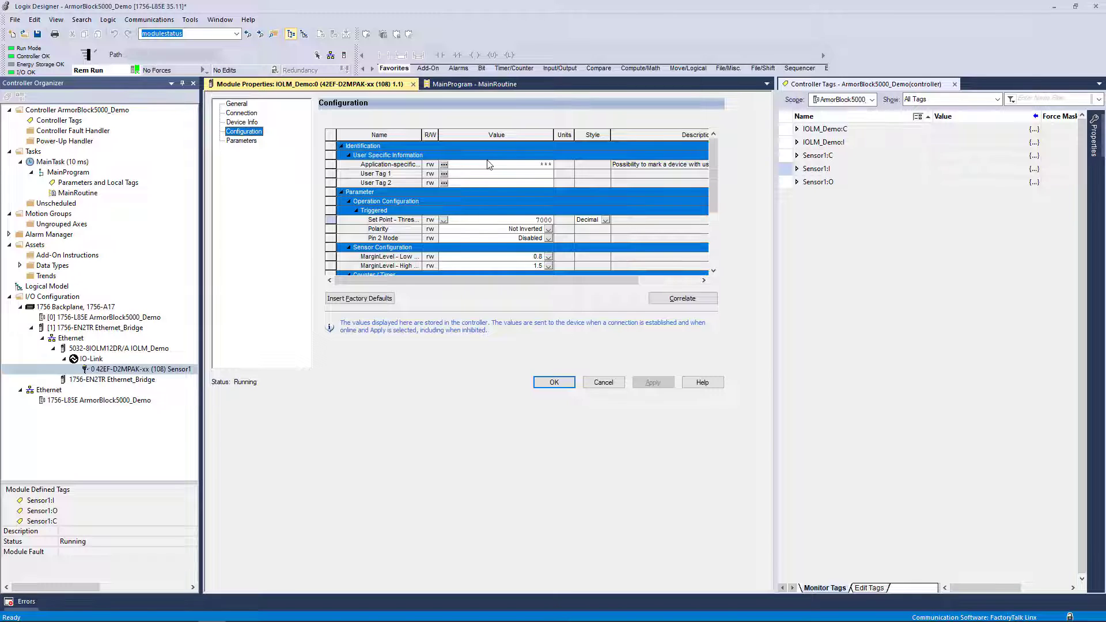
- Set the Sensor1:C Set_Point_Threshold tag to 12000 in Controller Tags
{"action": "left_click", "coordinate": [797, 157]}
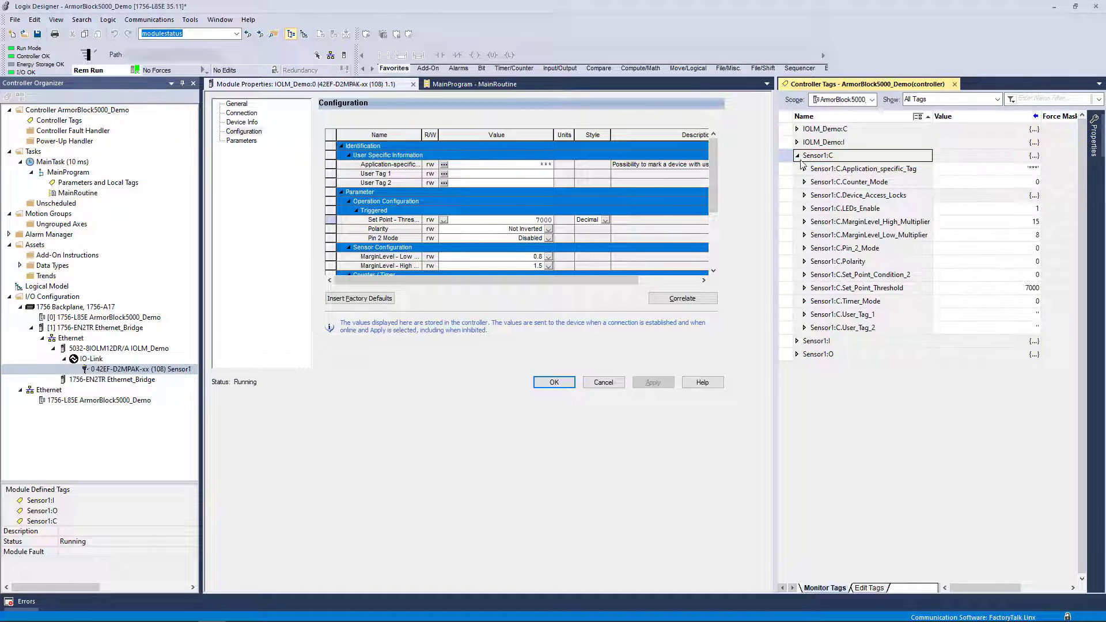
{"action": "left_click", "coordinate": [1002, 290]}
{"action": "type", "text": "12000"}
{"action": "key", "text": "Return"}
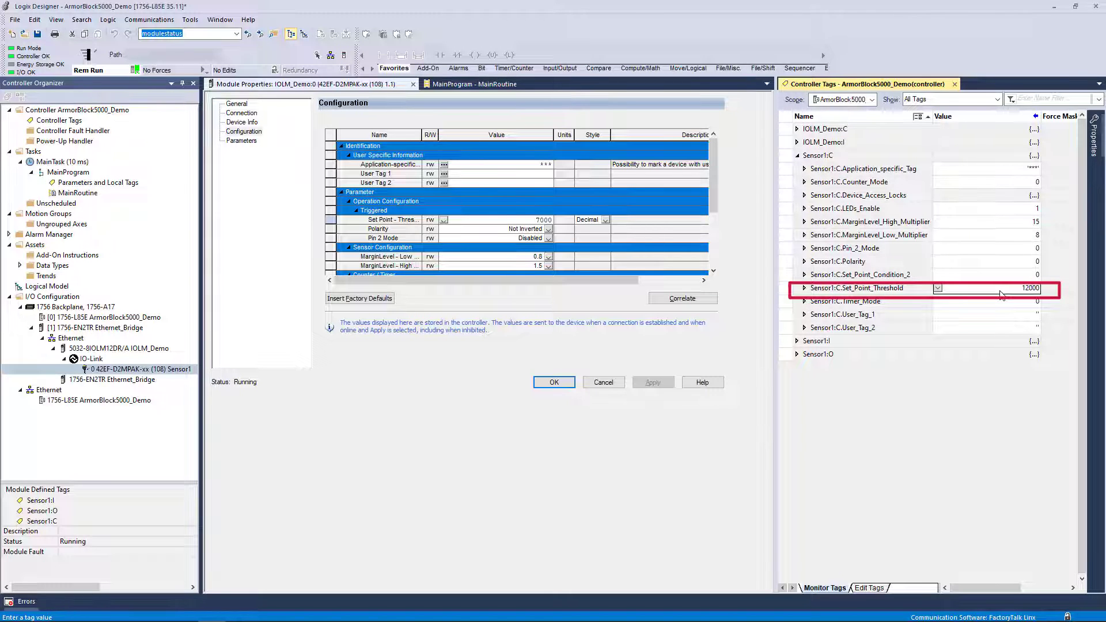
{"action": "left_click", "coordinate": [737, 299]}
- Run Correlate, cancel the differences prompt, and check the sensor still reads 7000
{"action": "left_click", "coordinate": [714, 299]}
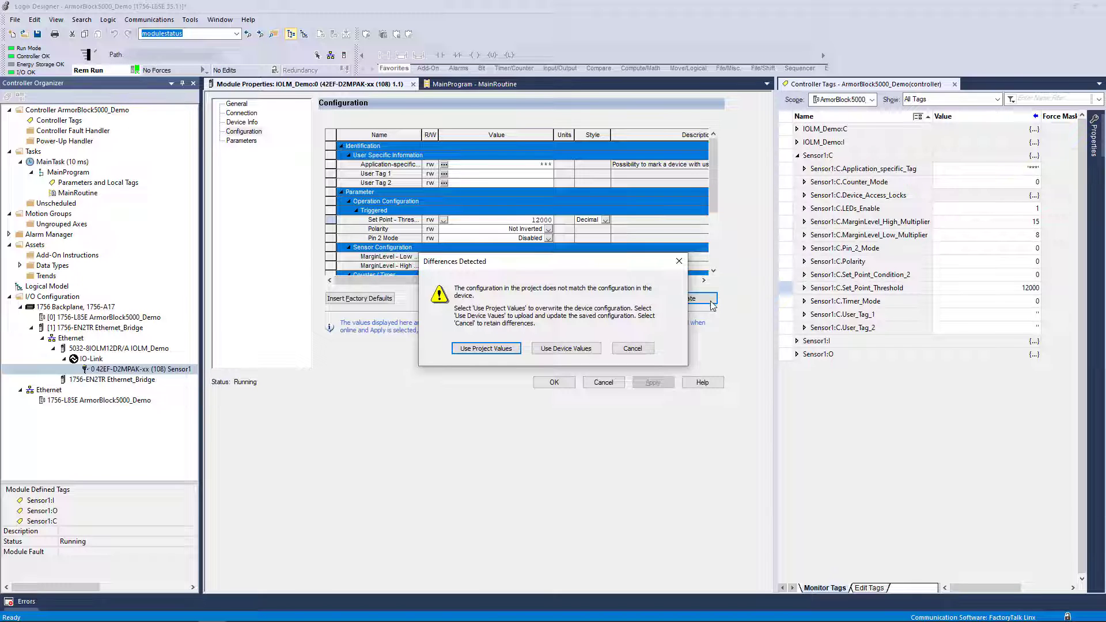
{"action": "left_click", "coordinate": [632, 348]}
{"action": "left_click", "coordinate": [241, 141]}
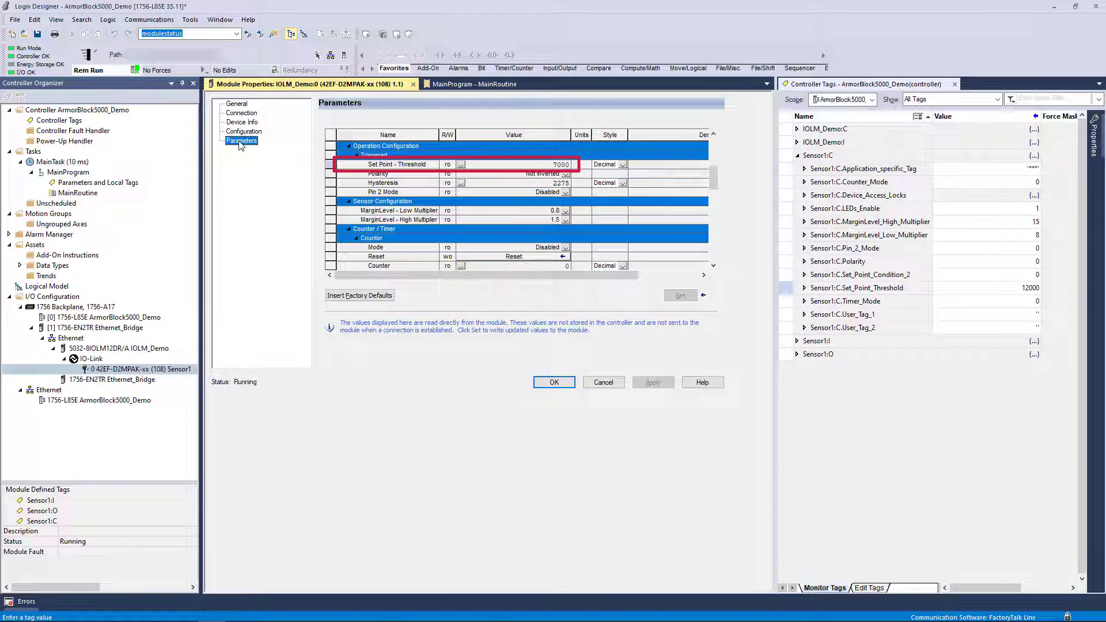
- Open MainRoutine and review the MSG instruction's configuration and communication path
{"action": "left_click", "coordinate": [451, 84]}
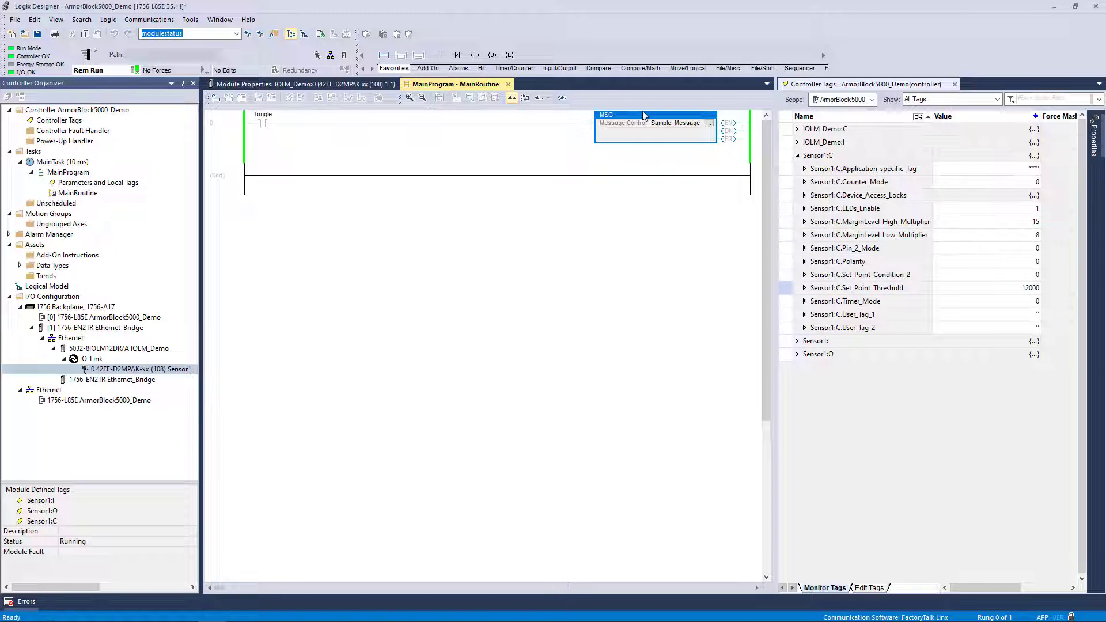
{"action": "left_click", "coordinate": [709, 123]}
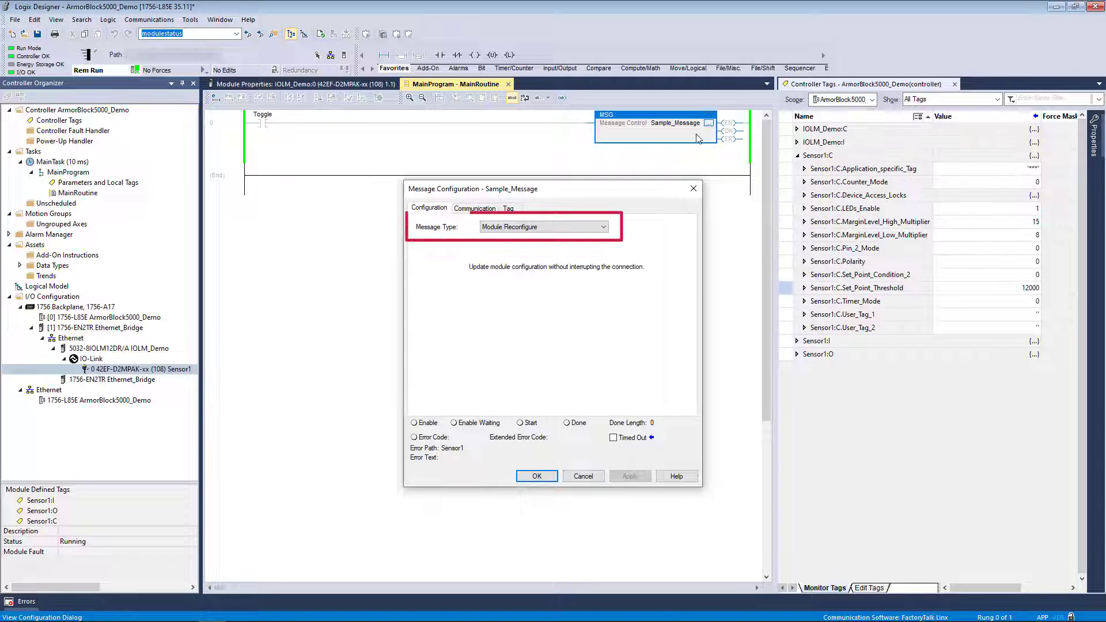
{"action": "left_click", "coordinate": [475, 209]}
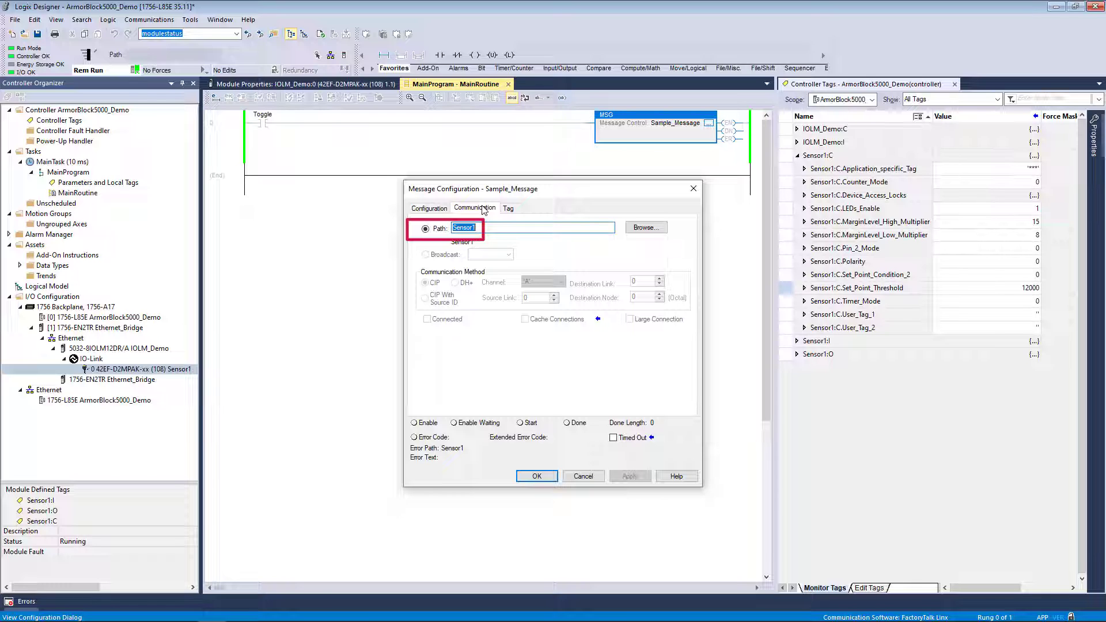
{"action": "left_click", "coordinate": [583, 477]}
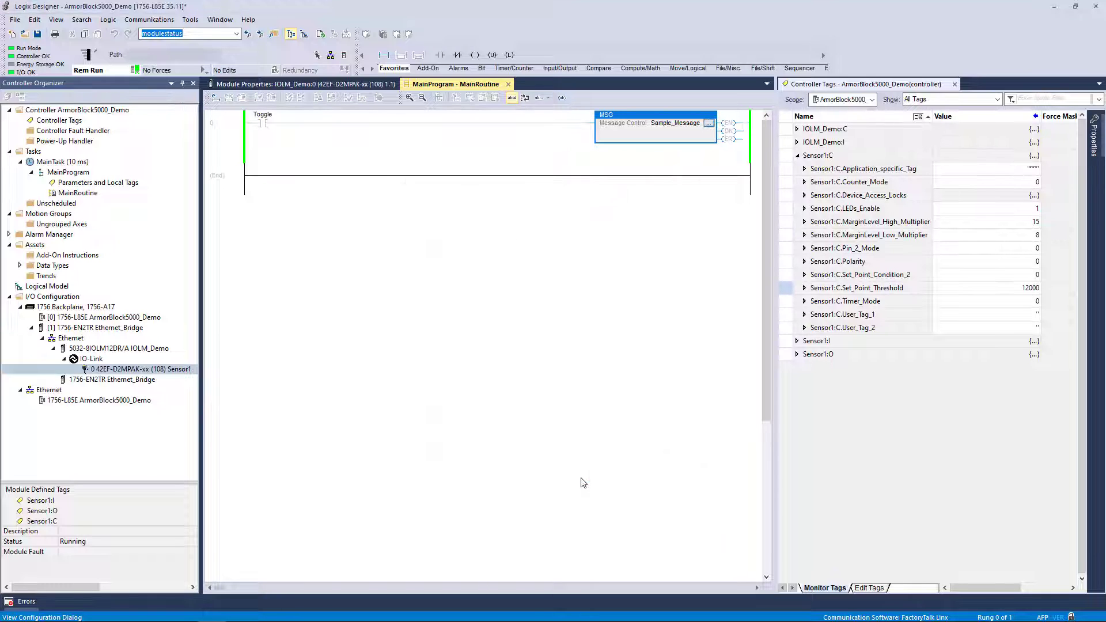
- Set then clear the Toggle bit to fire the message, then return to Sensor1's properties
{"action": "right_click", "coordinate": [266, 122]}
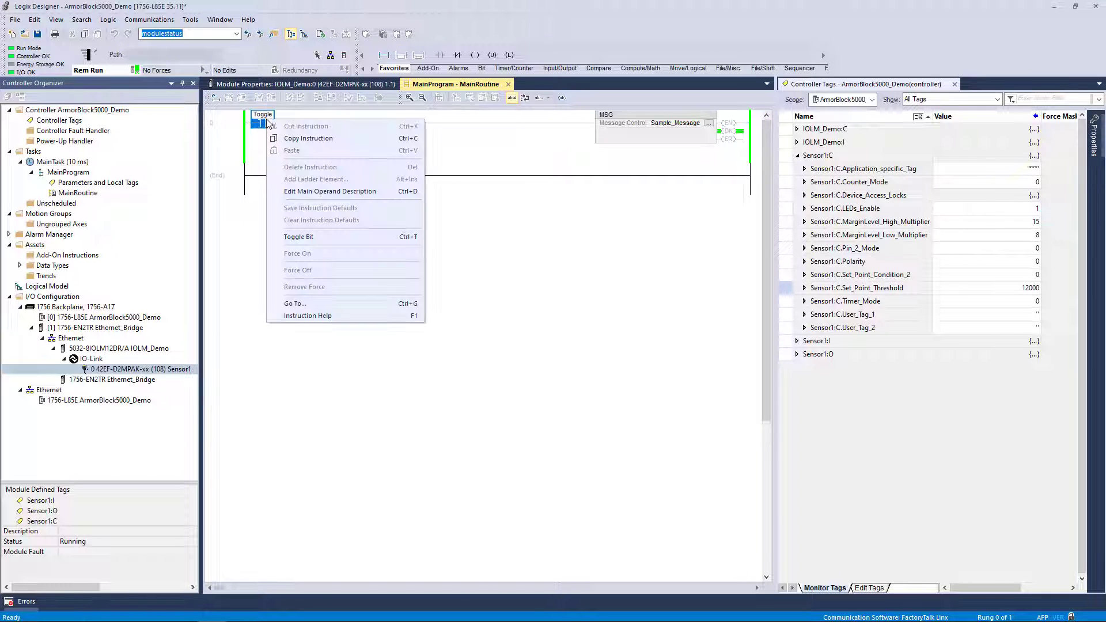
{"action": "left_click", "coordinate": [304, 241]}
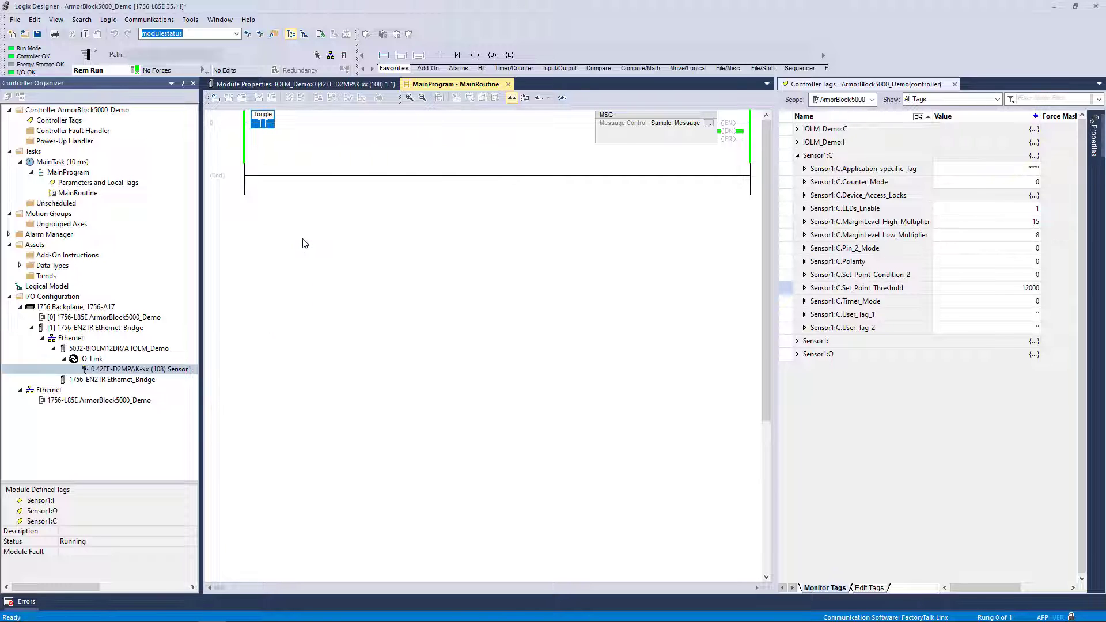
{"action": "right_click", "coordinate": [267, 121]}
{"action": "left_click", "coordinate": [305, 223]}
{"action": "left_click", "coordinate": [289, 85]}
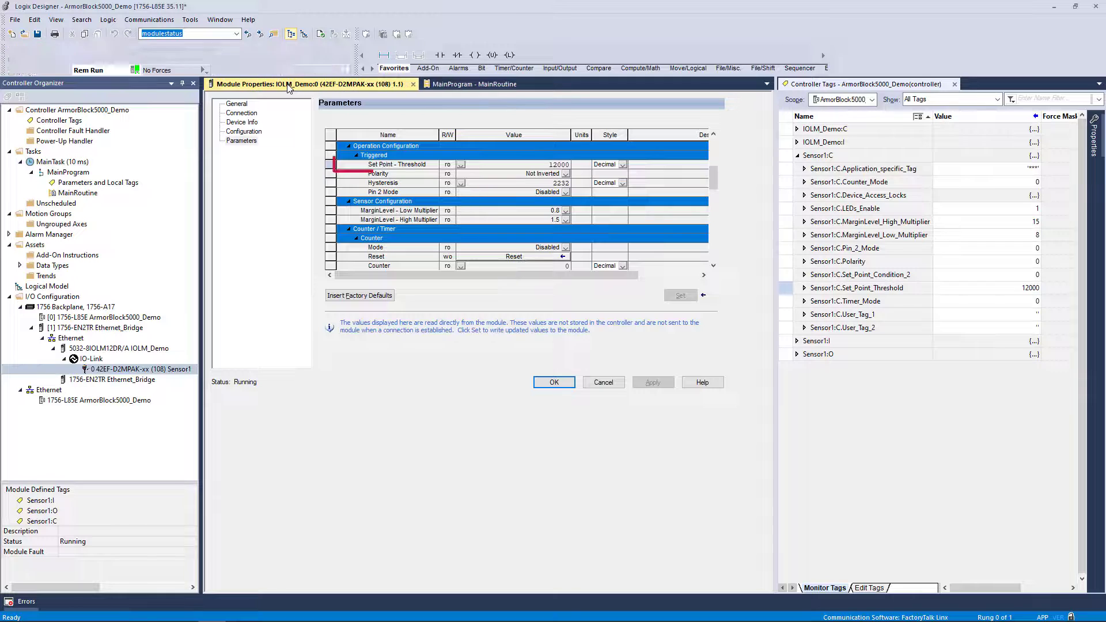